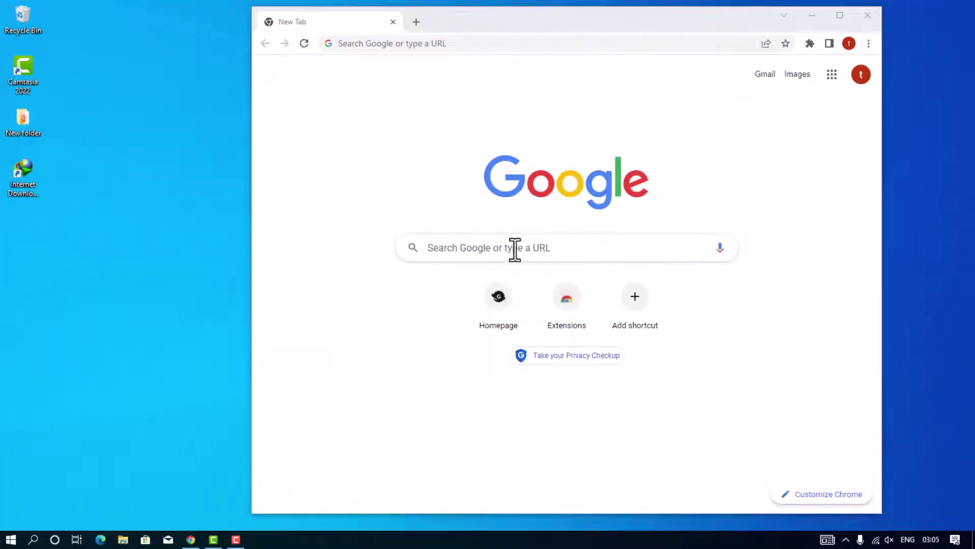
Search Google for '3utools' and maximize the browser window.
{"action": "left_click", "coordinate": [514, 249]}
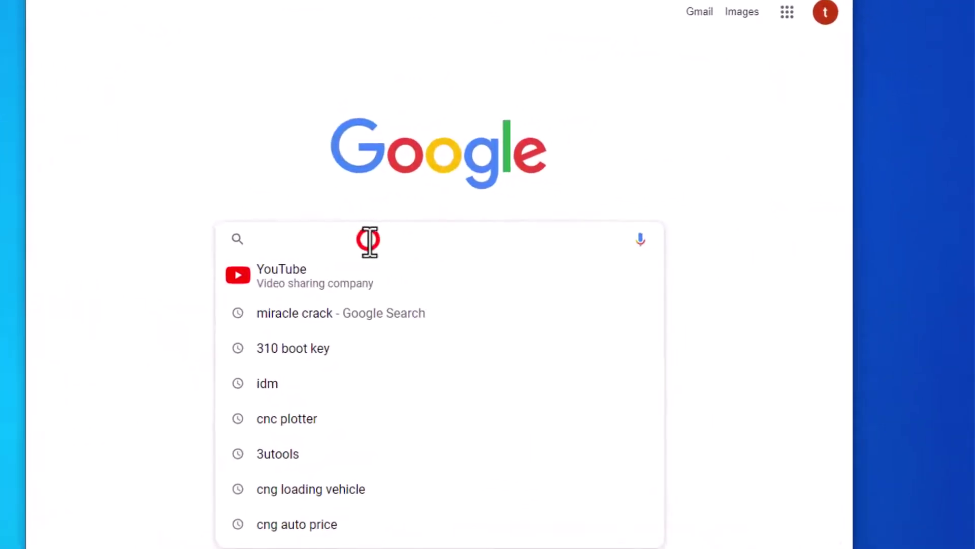
{"action": "type", "text": "3"}
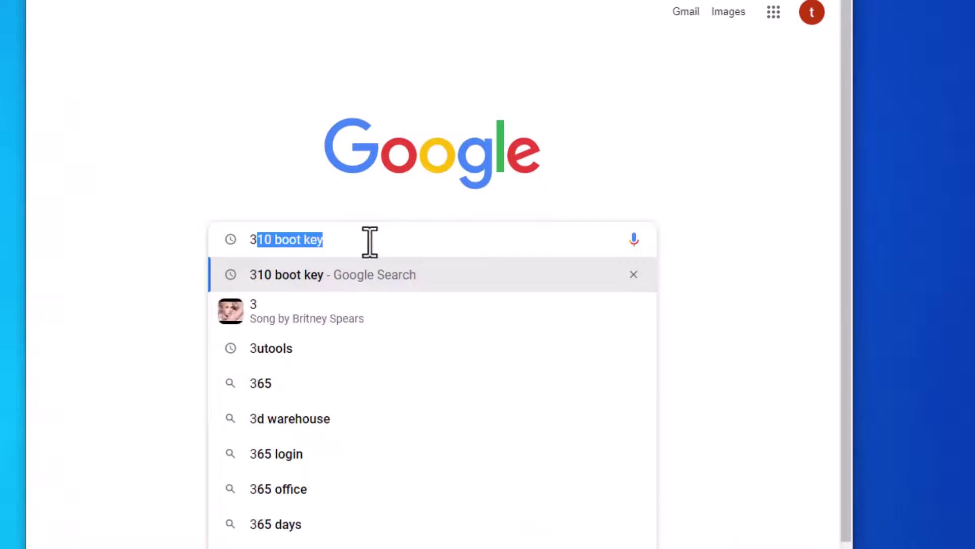
{"action": "type", "text": "utool"}
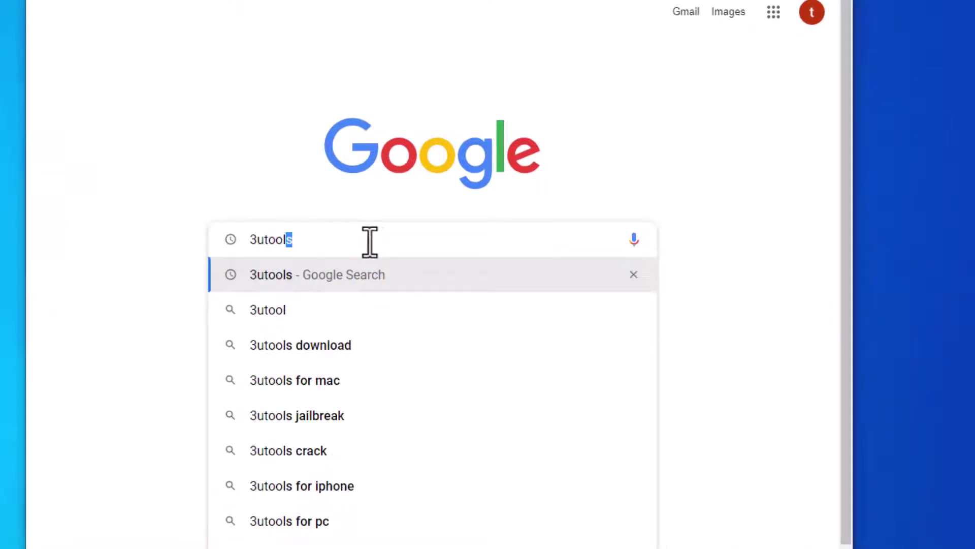
{"action": "type", "text": "s"}
{"action": "key", "text": "Return"}
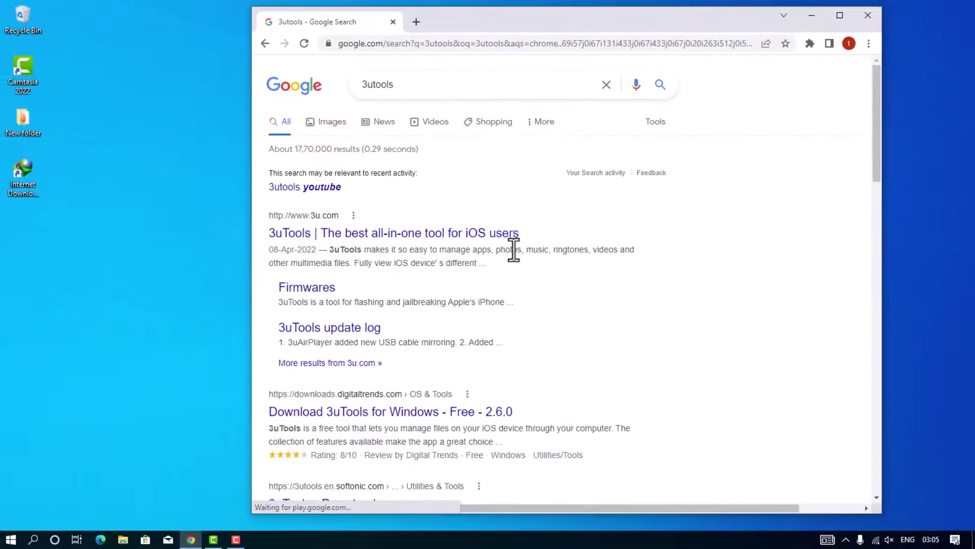
{"action": "left_click", "coordinate": [840, 15]}
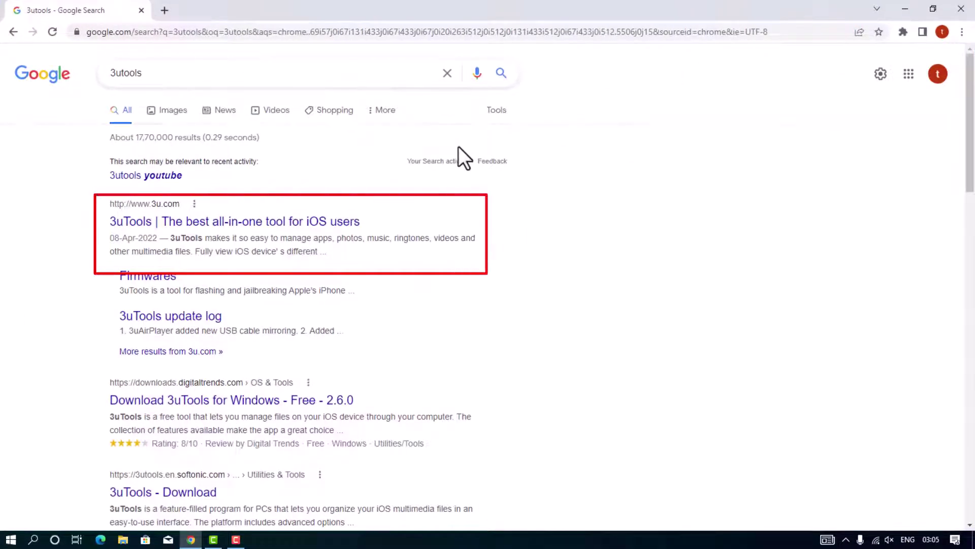
Download 3uTools_v2.60.022_Setup.exe (119.71 MB) from 3u.com via IDM into Downloads\Programs.
{"action": "left_click", "coordinate": [309, 220]}
{"action": "scroll", "coordinate": [308, 217], "scroll_direction": "down", "scroll_amount": 5}
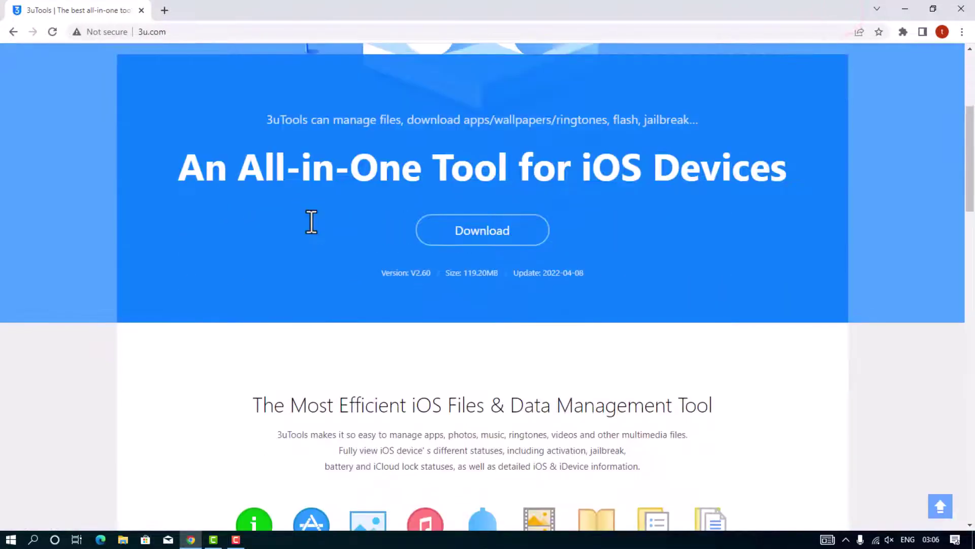
{"action": "left_click", "coordinate": [468, 230]}
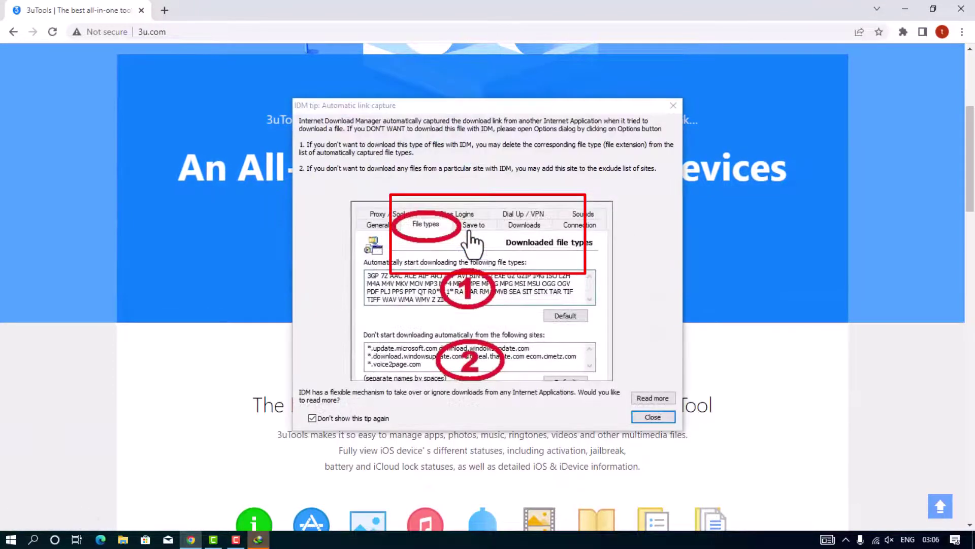
{"action": "left_click", "coordinate": [653, 417]}
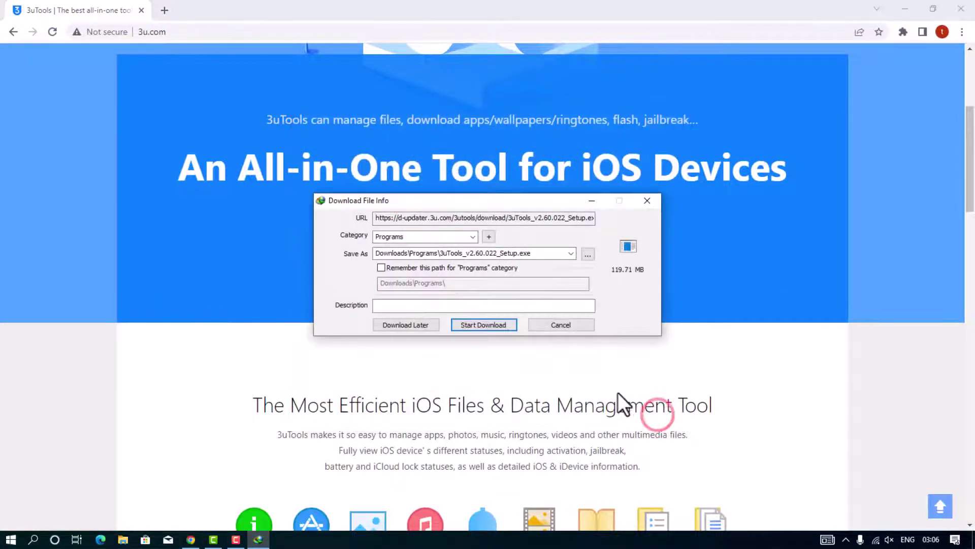
{"action": "left_click", "coordinate": [497, 324]}
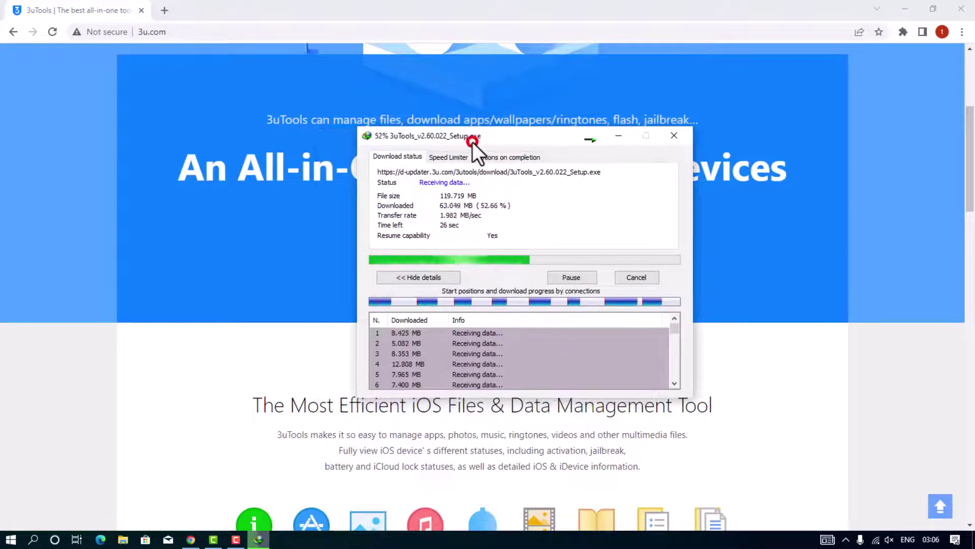
{"action": "left_click_drag", "start_coordinate": [434, 145], "coordinate": [473, 142]}
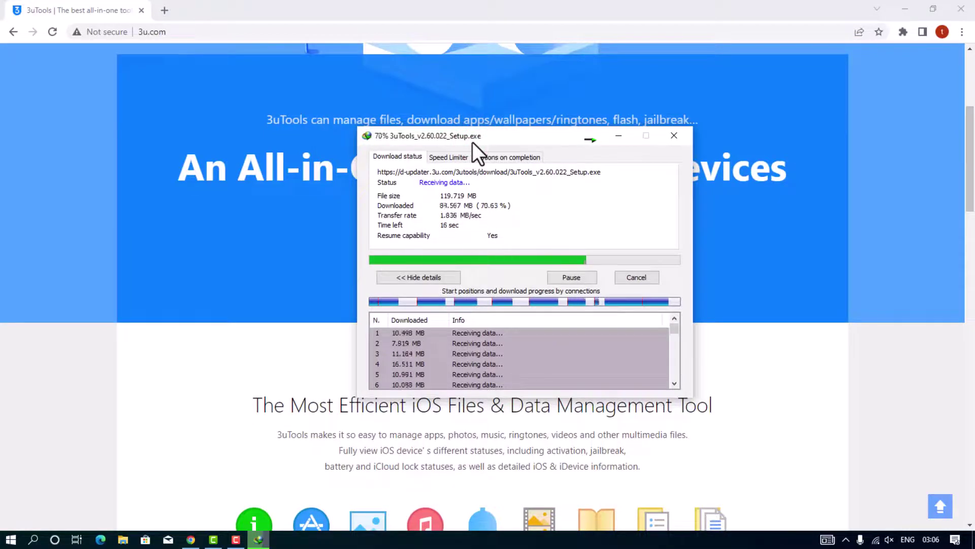
{"action": "left_click", "coordinate": [508, 138]}
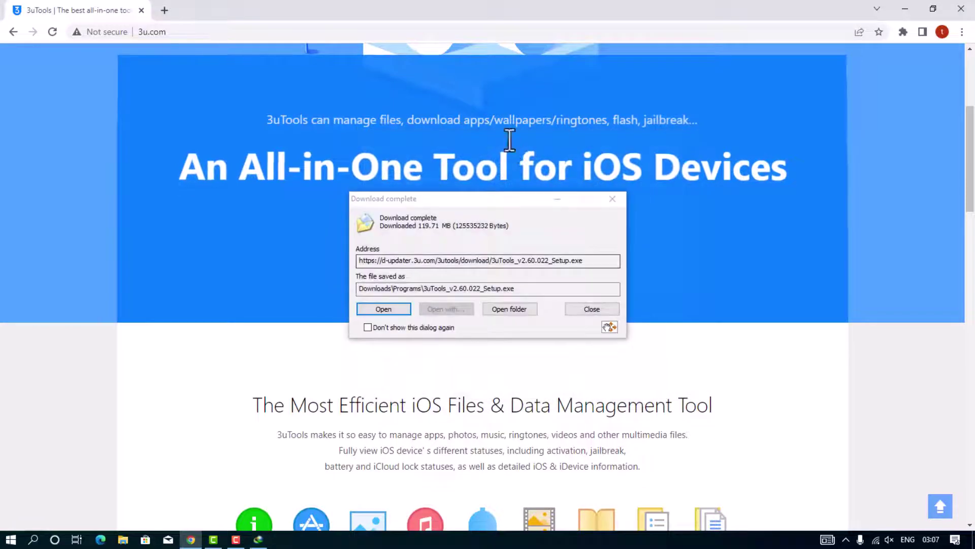
Run 3uTools_v2.60.022_Setup from the Downloads\Programs folder as administrator.
{"action": "left_click", "coordinate": [522, 309]}
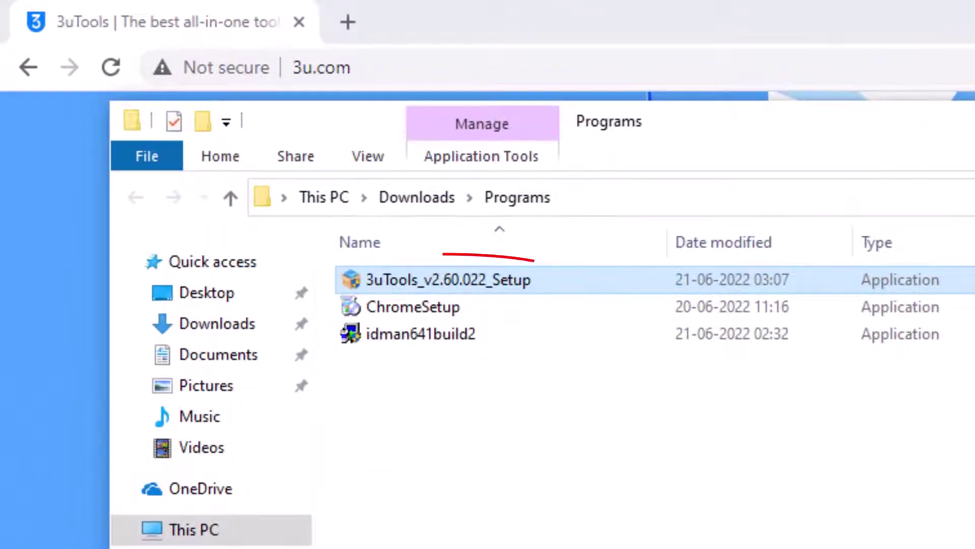
{"action": "left_click", "coordinate": [511, 284]}
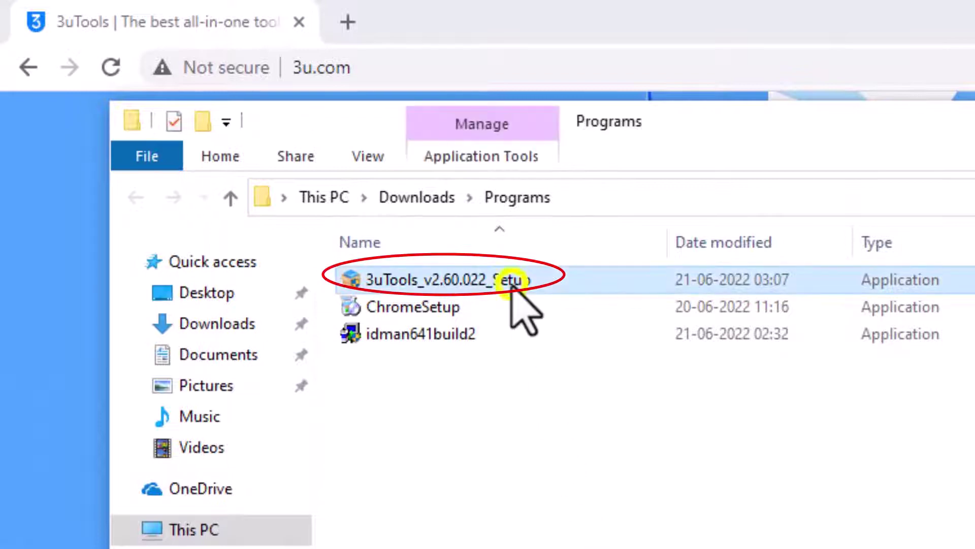
{"action": "right_click", "coordinate": [511, 283]}
{"action": "left_click", "coordinate": [546, 330]}
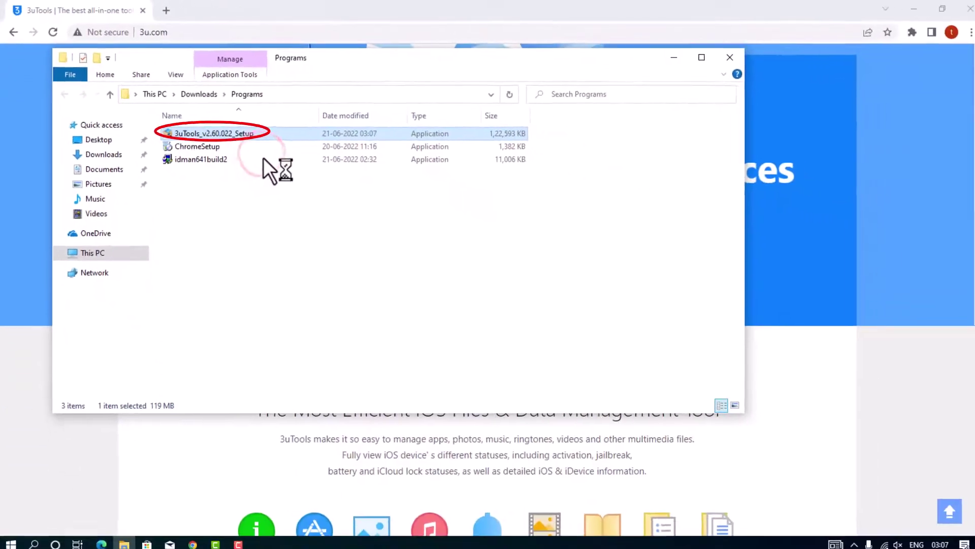
{"action": "left_click", "coordinate": [913, 9]}
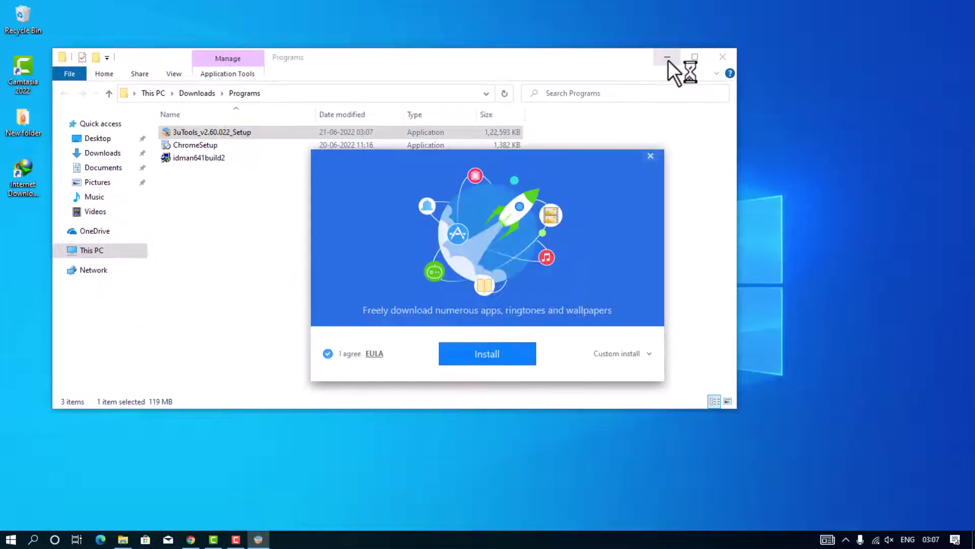
Install 3uTools V2.60 and launch it once installation succeeds.
{"action": "left_click", "coordinate": [667, 57]}
{"action": "left_click", "coordinate": [77, 85]}
{"action": "left_click", "coordinate": [496, 355]}
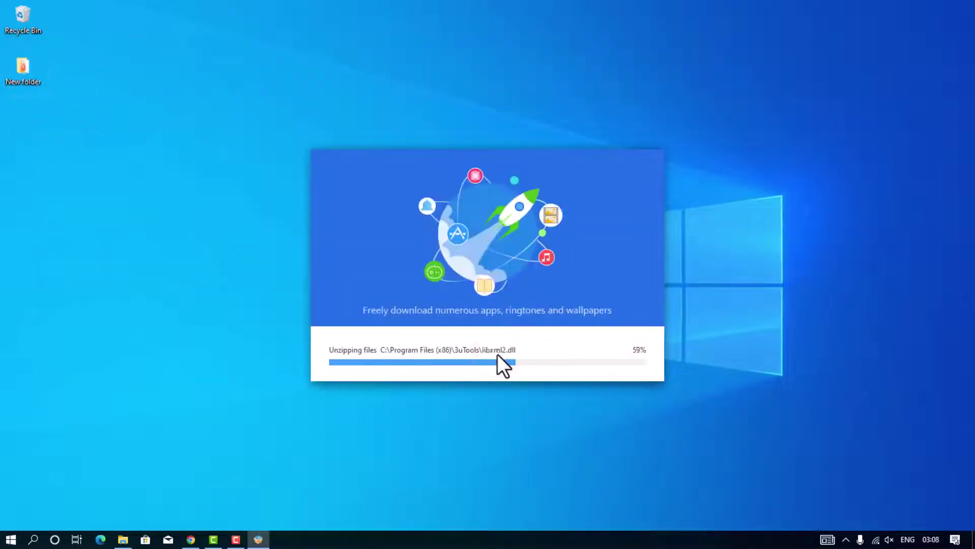
{"action": "left_click", "coordinate": [489, 358]}
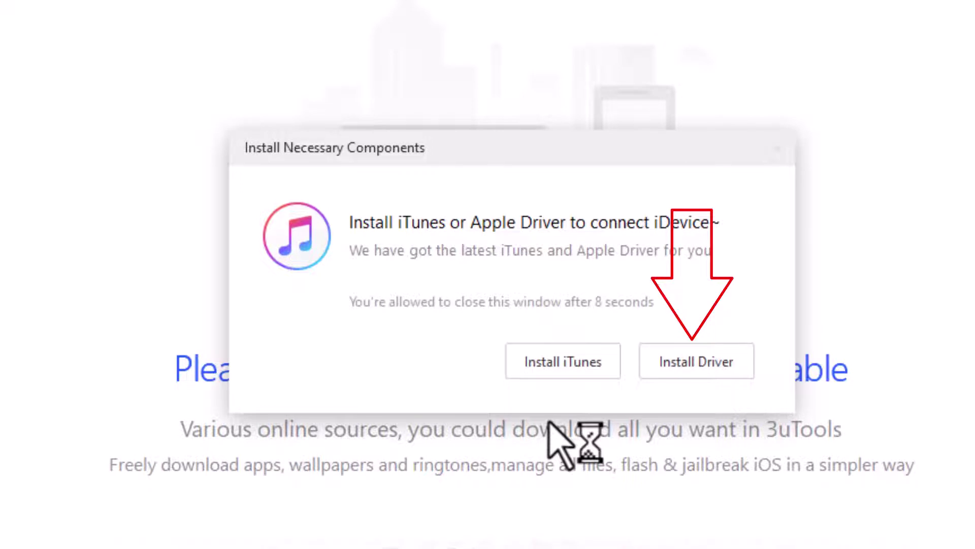
Run the iTunes setup through to Finish and answer No to restarting now.
{"action": "left_click", "coordinate": [579, 376]}
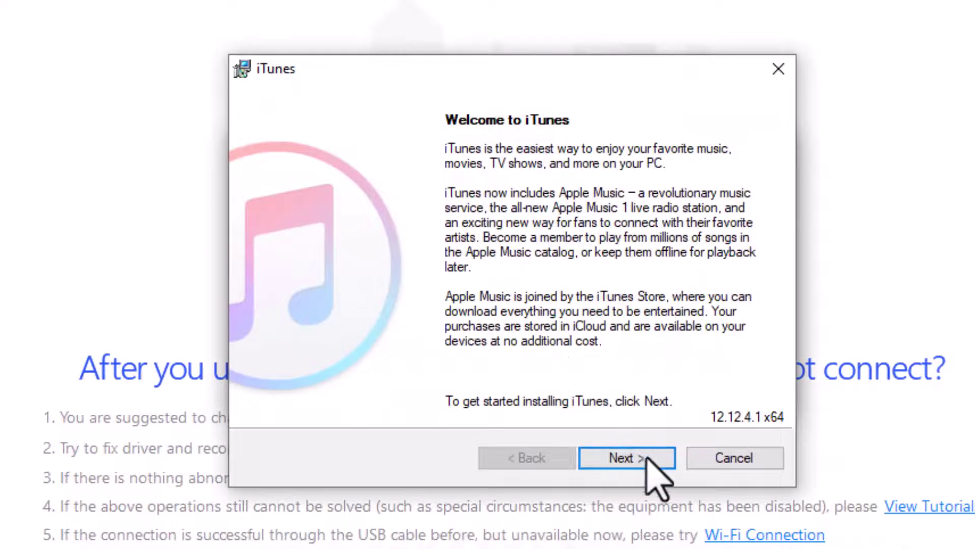
{"action": "left_click", "coordinate": [649, 458]}
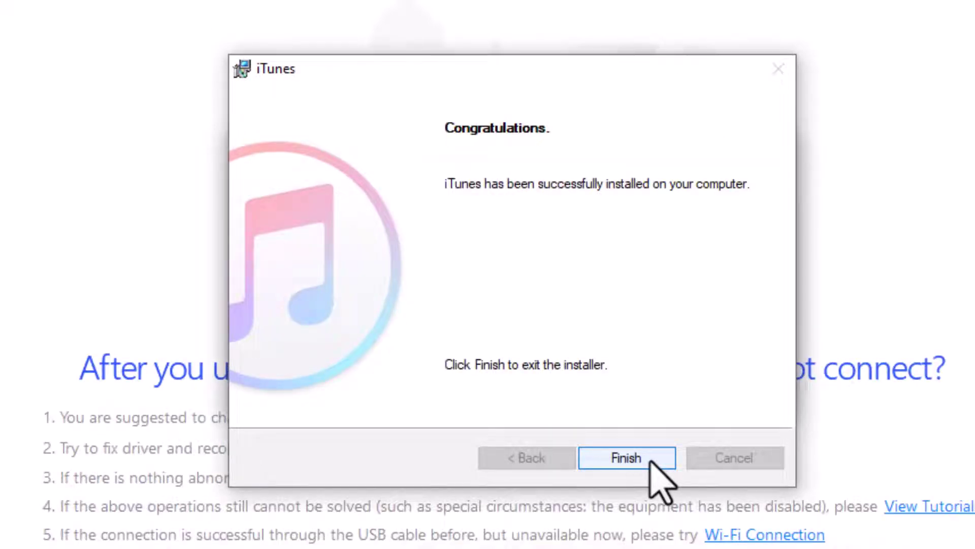
{"action": "left_click", "coordinate": [650, 461]}
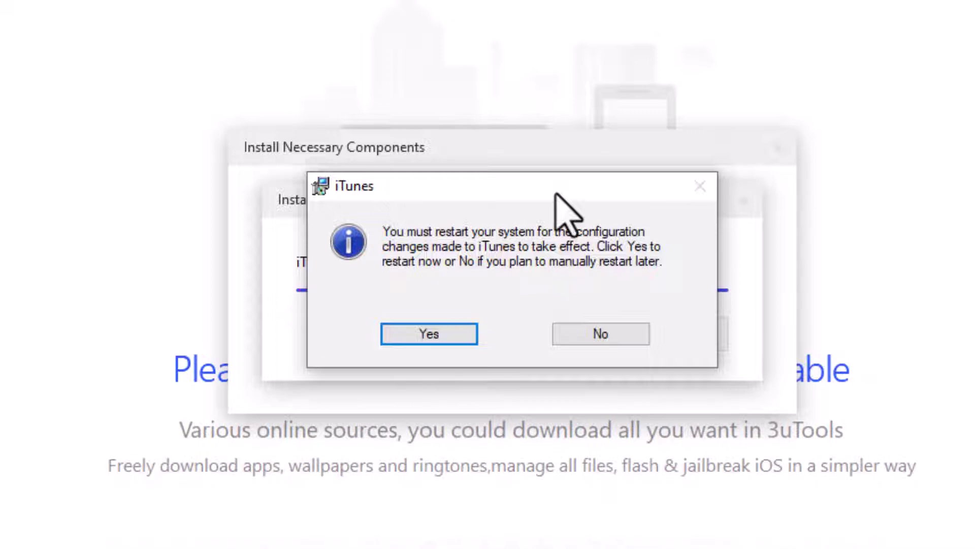
{"action": "left_click_drag", "start_coordinate": [555, 193], "coordinate": [589, 261]}
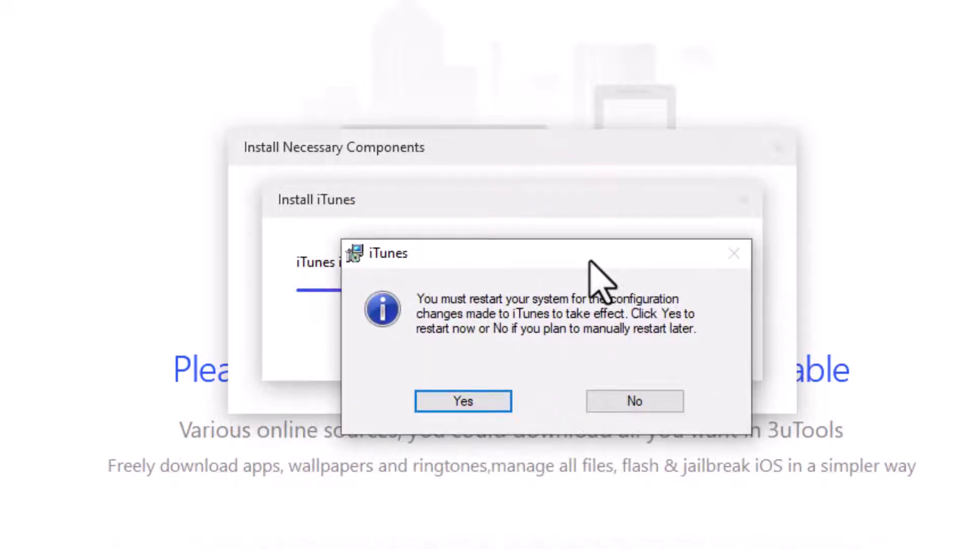
{"action": "left_click", "coordinate": [605, 400]}
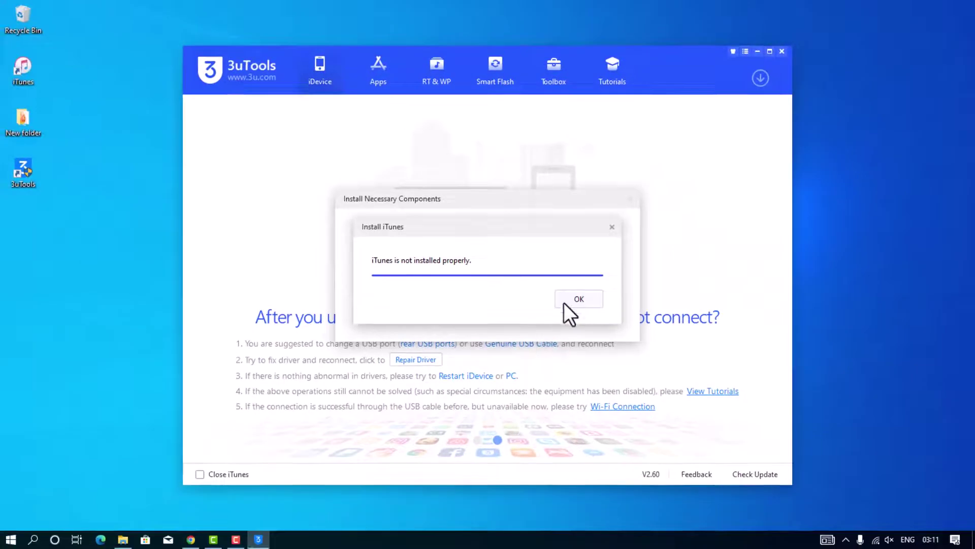
Dismiss the iTunes warning and components prompt, then refresh the desktop.
{"action": "left_click", "coordinate": [568, 297]}
{"action": "left_click", "coordinate": [569, 302]}
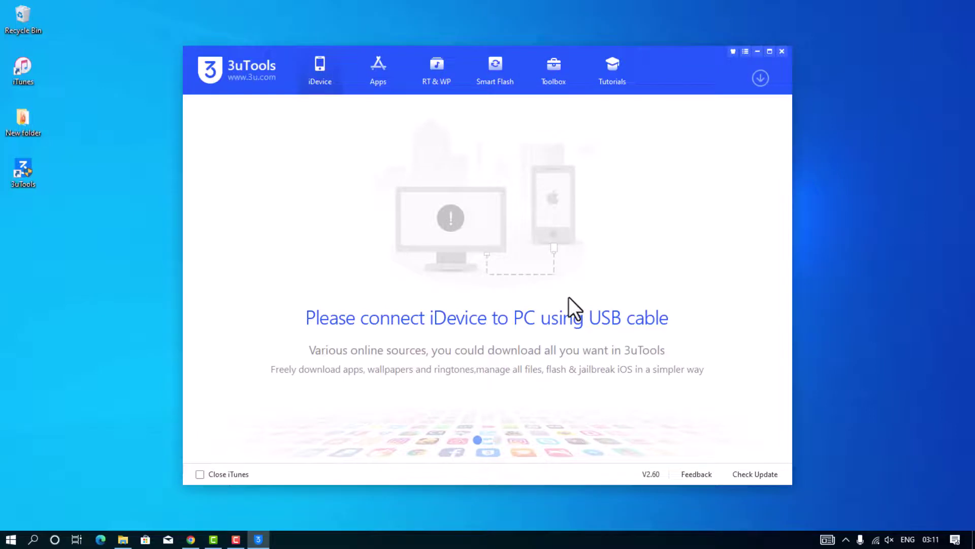
{"action": "right_click", "coordinate": [826, 203]}
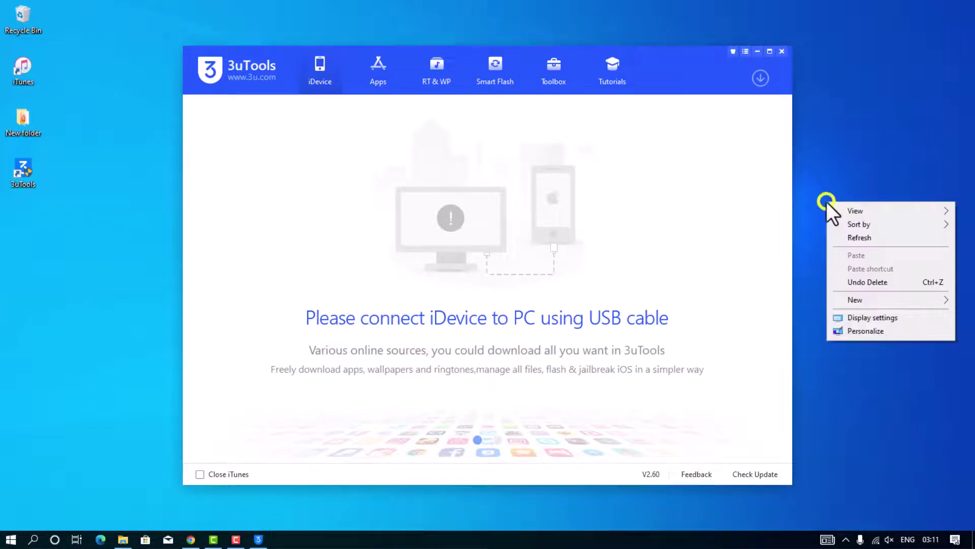
{"action": "left_click", "coordinate": [842, 236]}
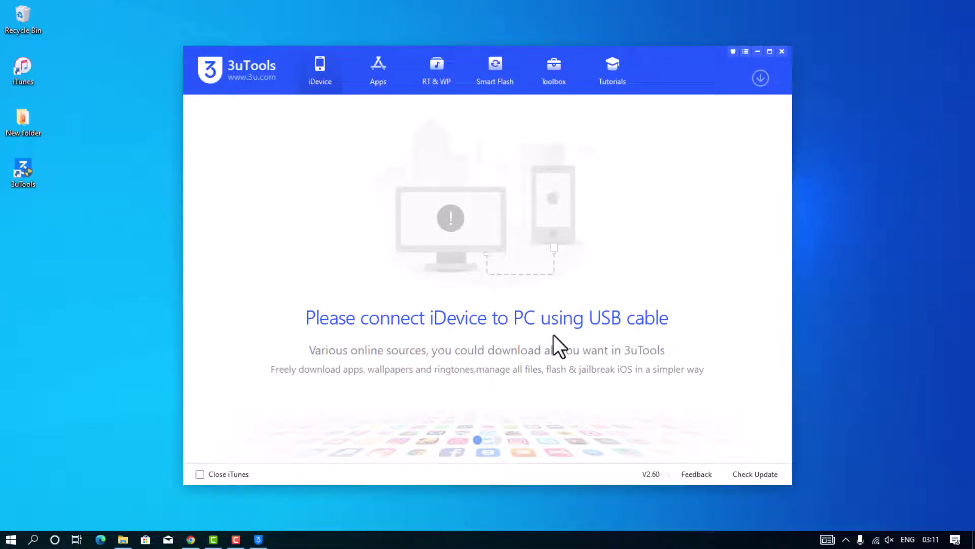